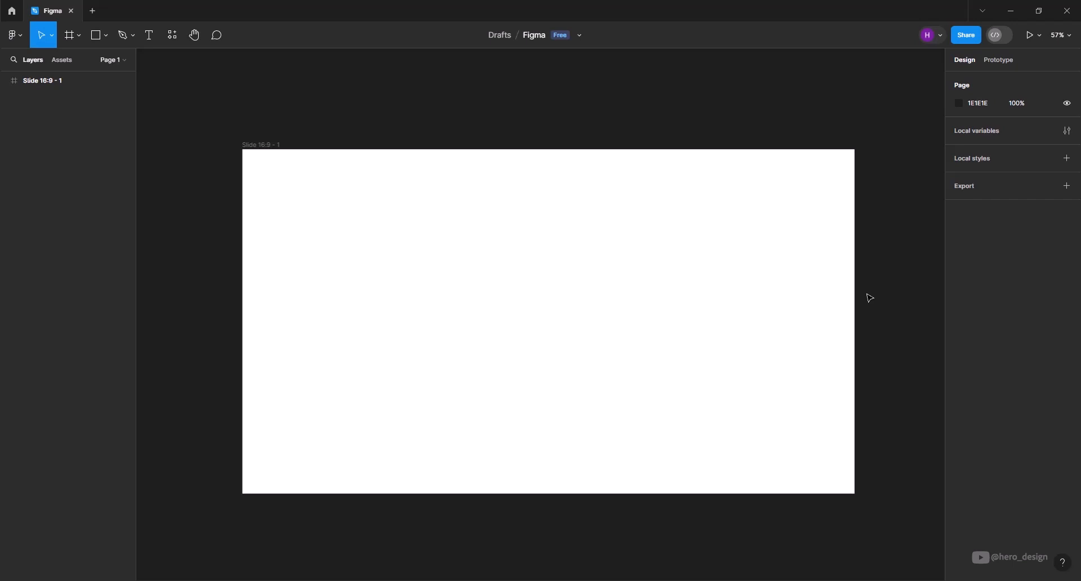
# Add a layout grid to the Slide 16:9 - 1 frame with a size of 100 and the colour 474747.
pyautogui.click(651, 254)
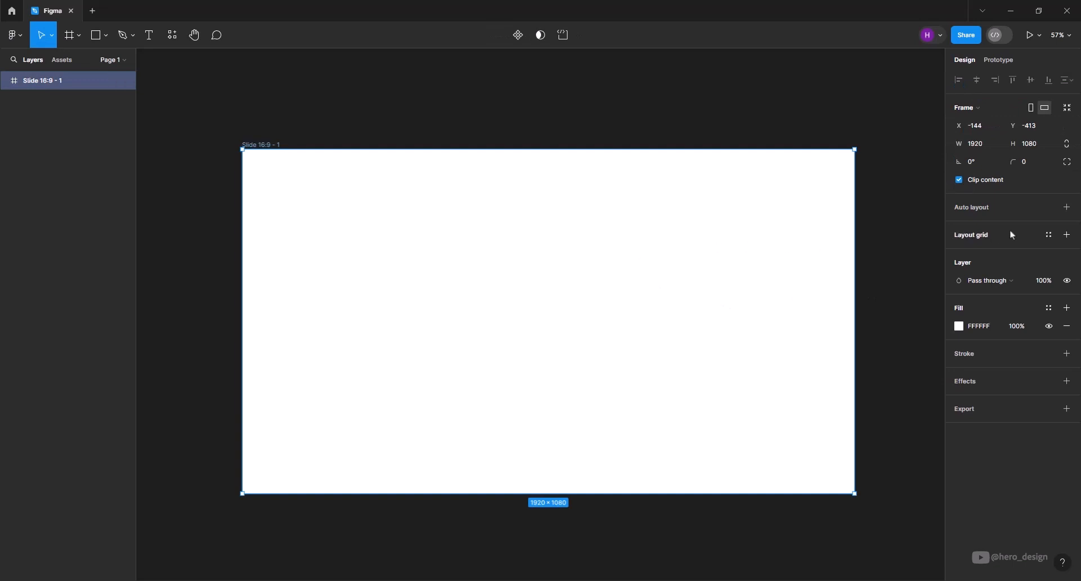
pyautogui.click(1067, 235)
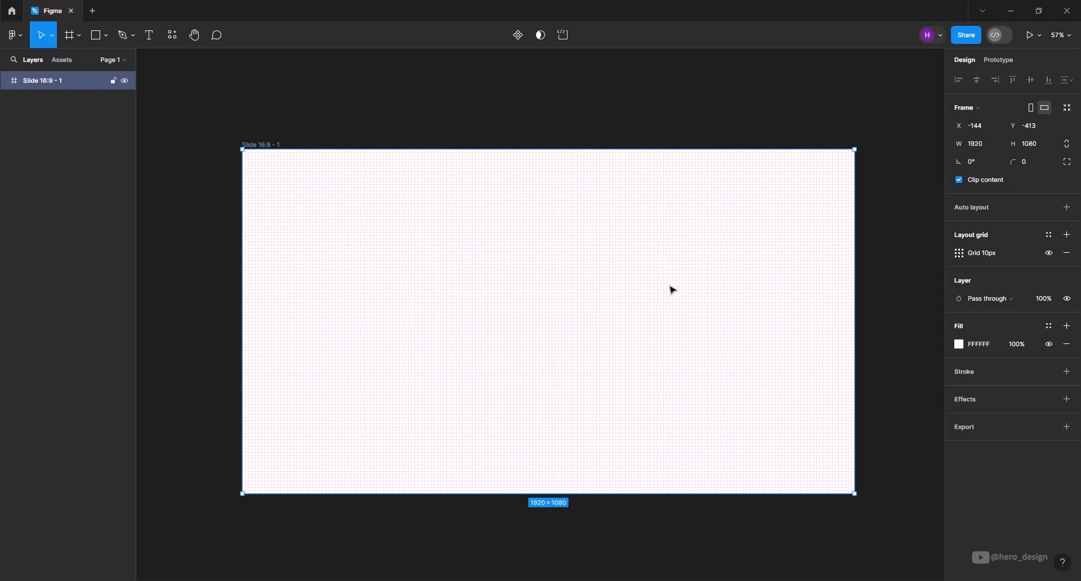
pyautogui.click(957, 255)
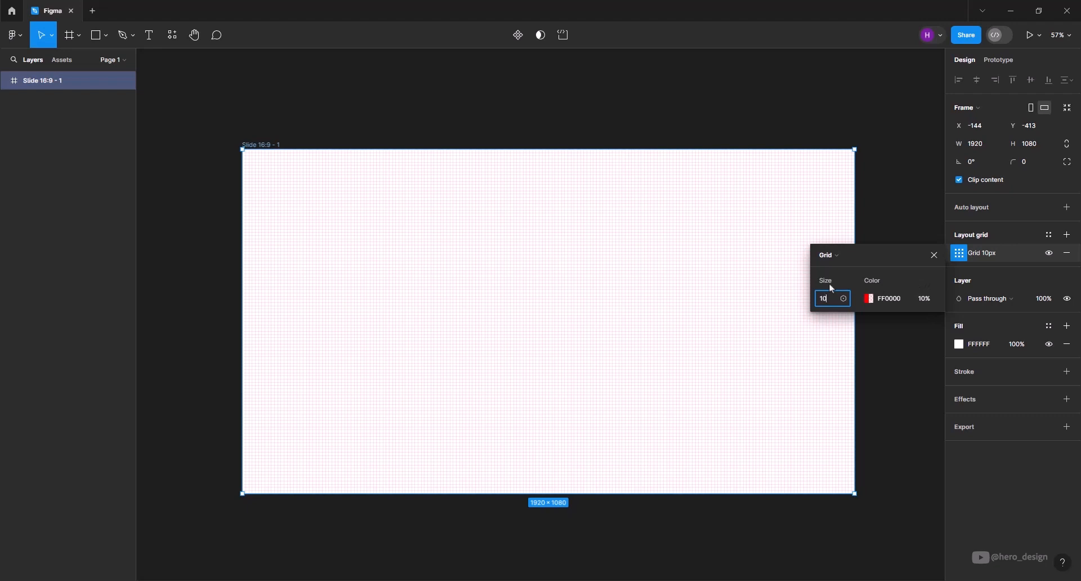
pyautogui.write('0')
pyautogui.press('Return')
pyautogui.click(871, 300)
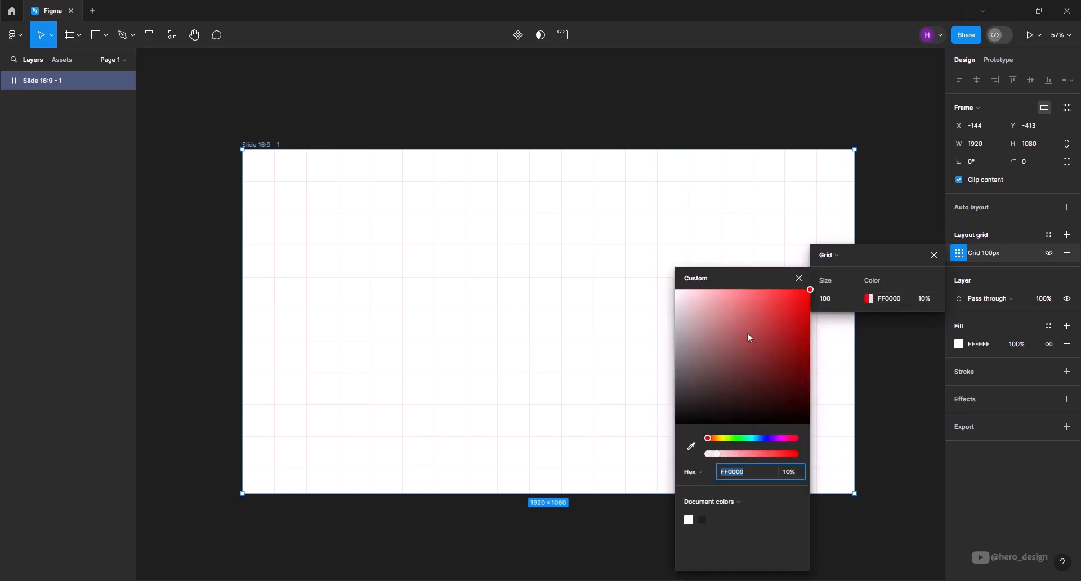
pyautogui.moveTo(750, 337); pyautogui.dragTo(670, 389)
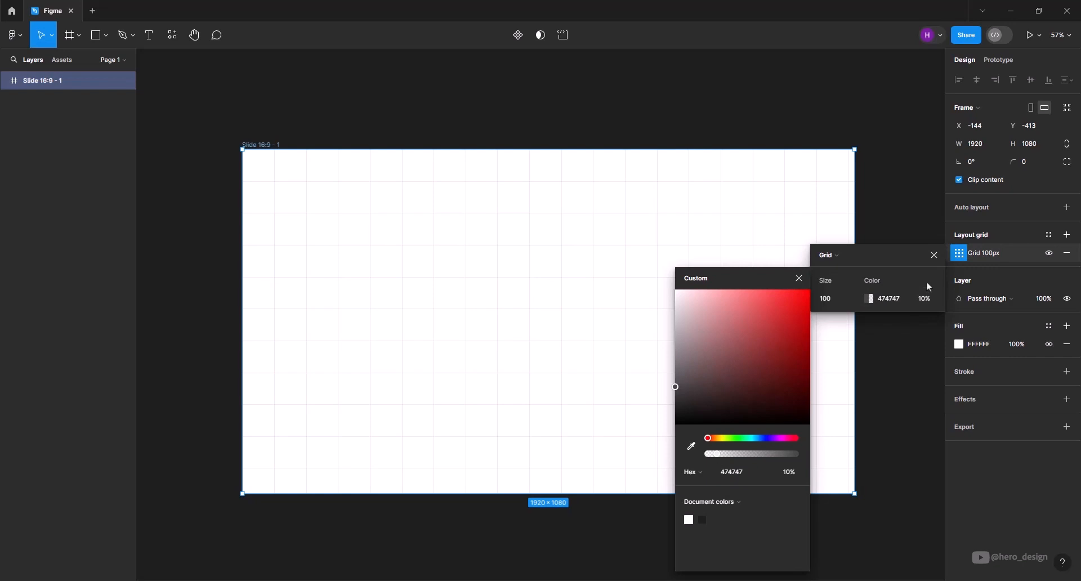
# Change the frame's layout grid to columns and set the column count to 12.
pyautogui.click(847, 259)
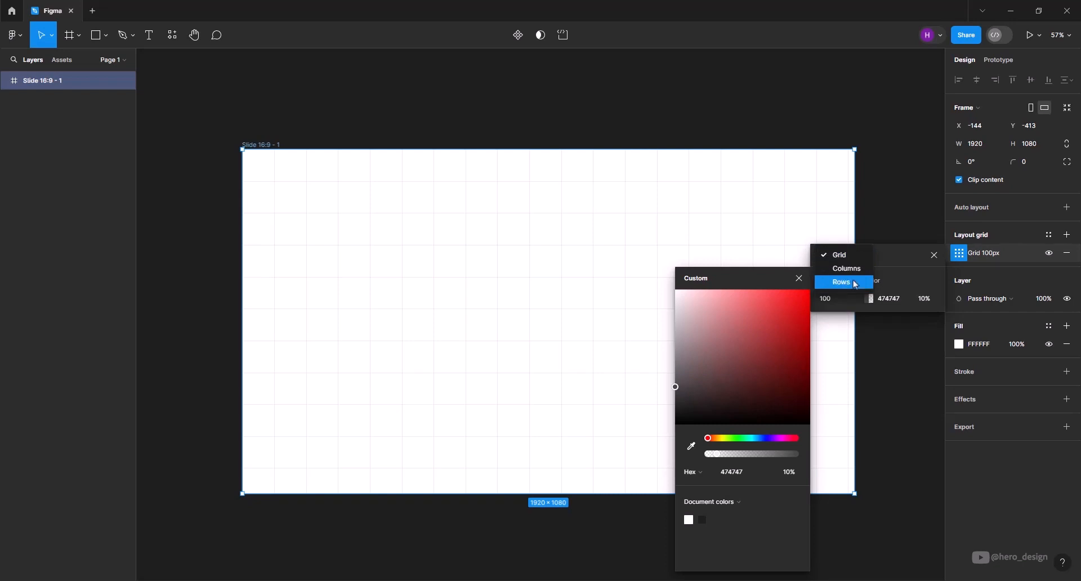
pyautogui.click(848, 269)
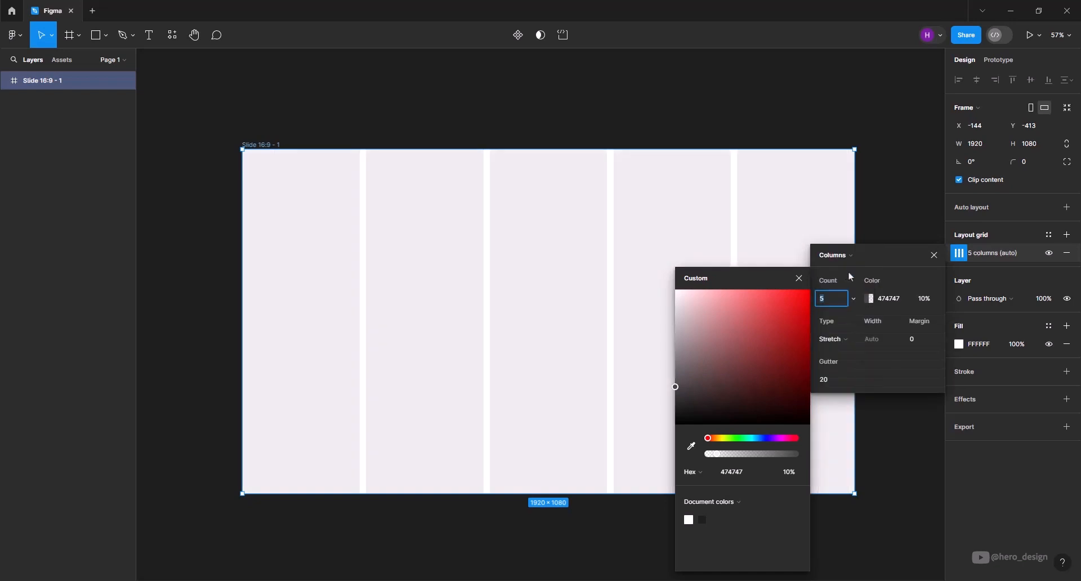
pyautogui.click(802, 279)
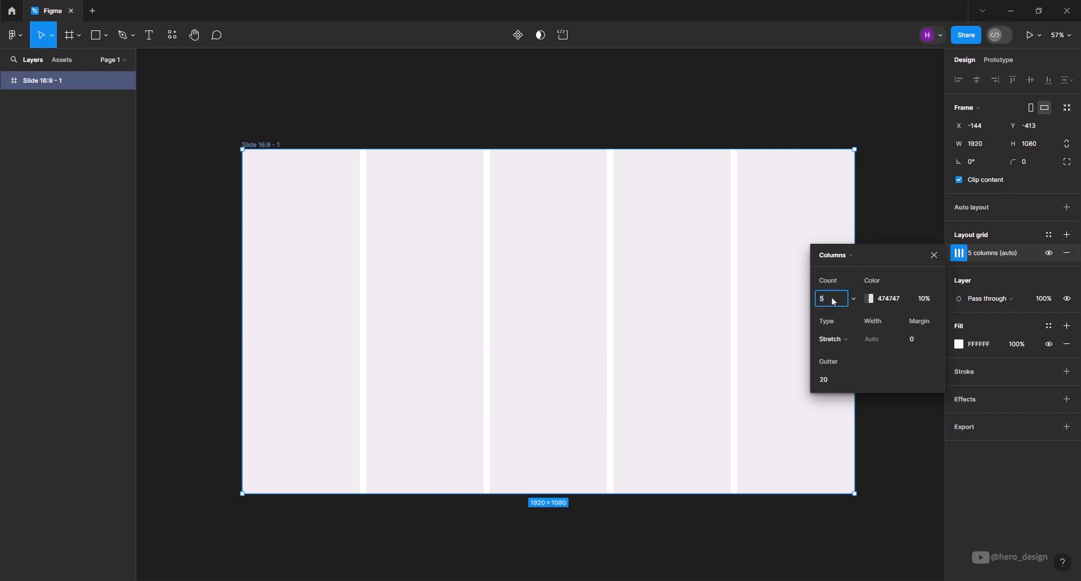
pyautogui.write('12')
pyautogui.press('Return')
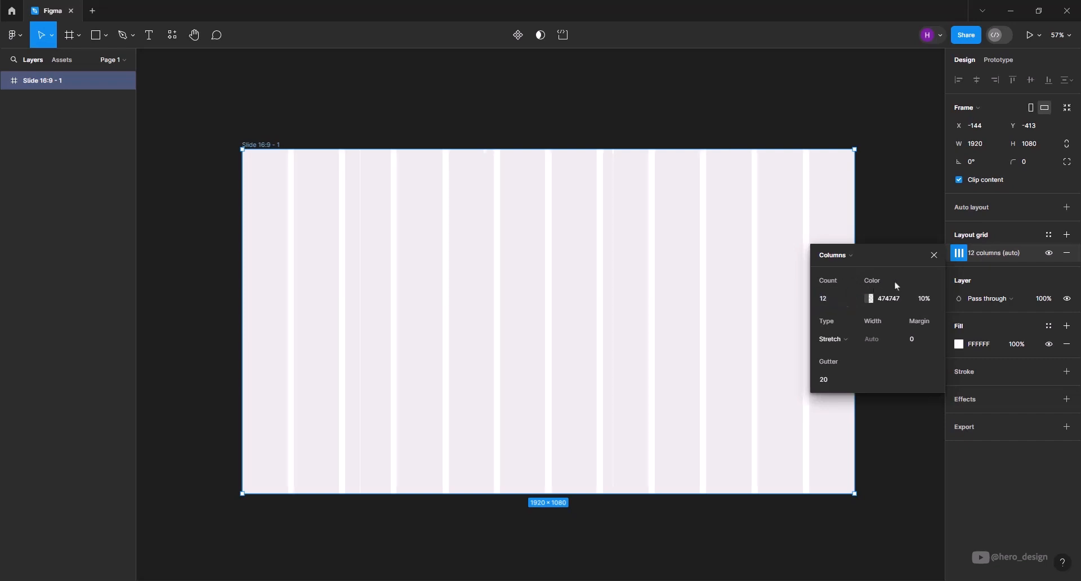
# Set the column grid's colour to 606060 and its margin to 100.
pyautogui.click(872, 299)
pyautogui.write('606060')
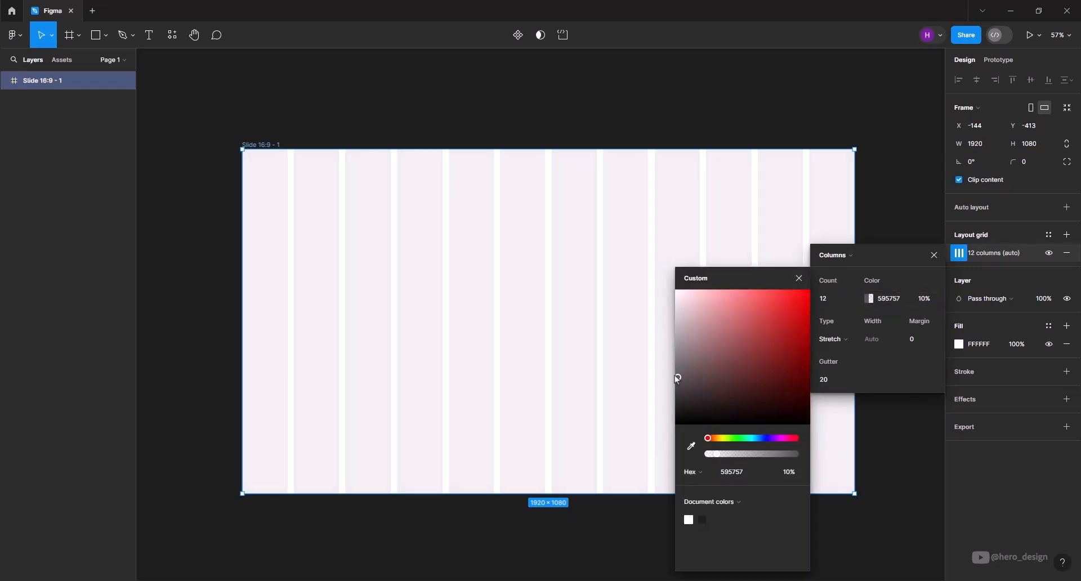
pyautogui.press('Return')
pyautogui.click(799, 279)
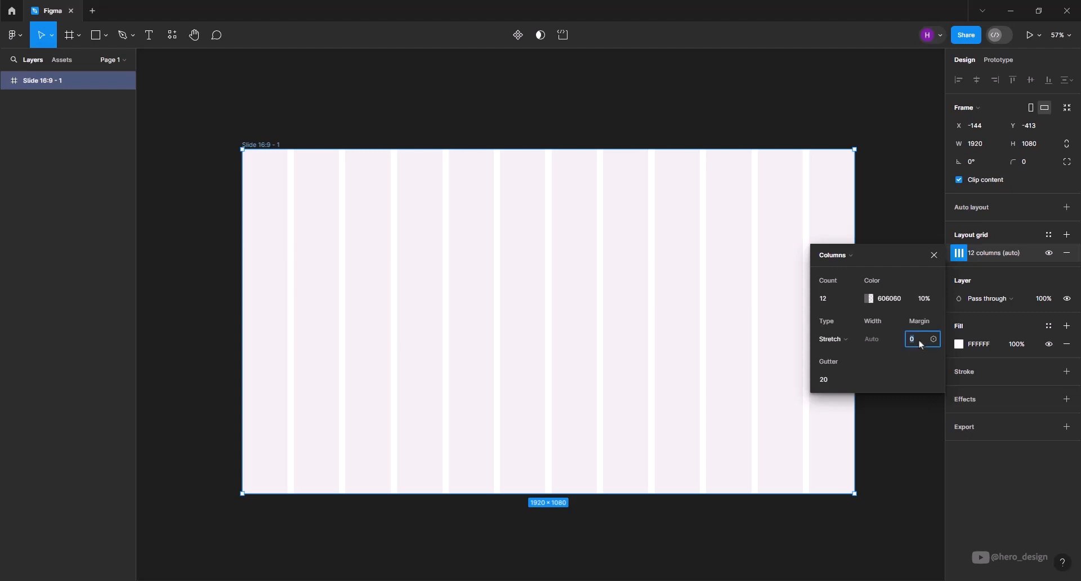
pyautogui.write('00')
pyautogui.press('Return')
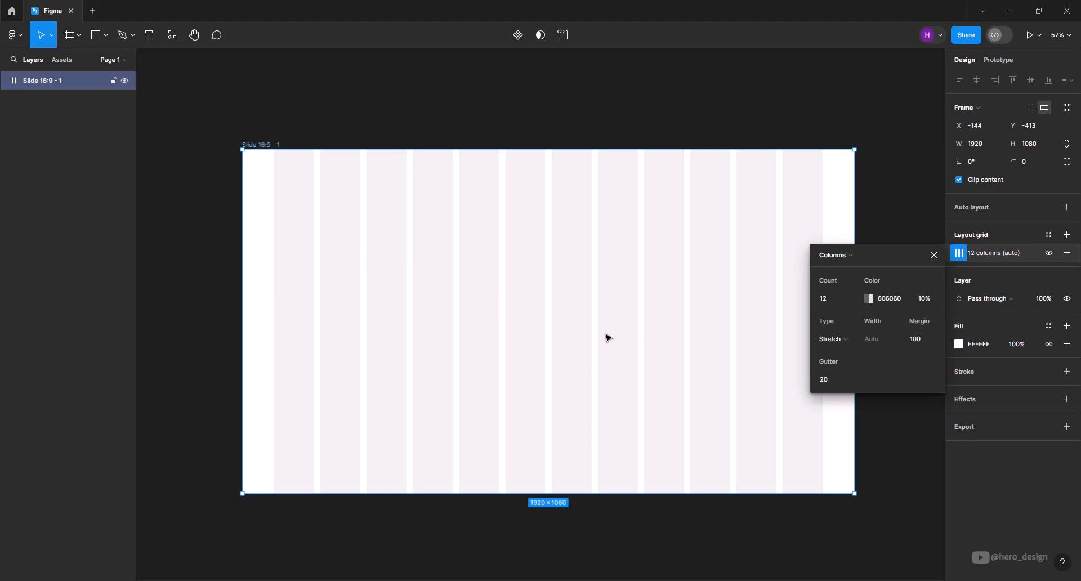
# Try widening the stretched columns' gutter in steps of 10 up to 60, and return it to 20.
pyautogui.click(829, 383)
pyautogui.hotkey('shift', 'Up')
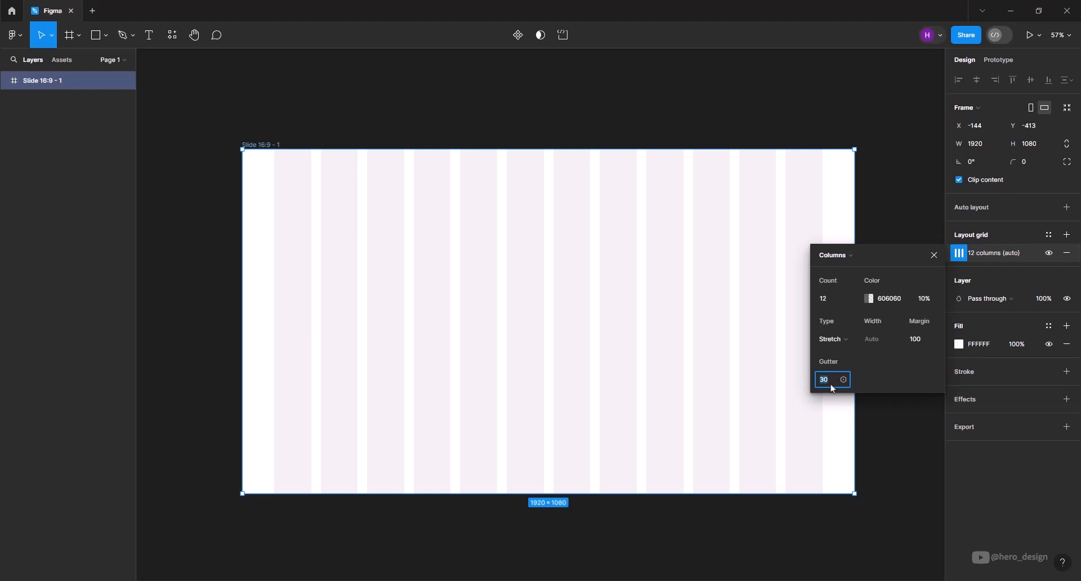
pyautogui.hotkey('shift', 'Up')
pyautogui.hotkey('shift', 'Up')
pyautogui.hotkey('shift', 'Up')
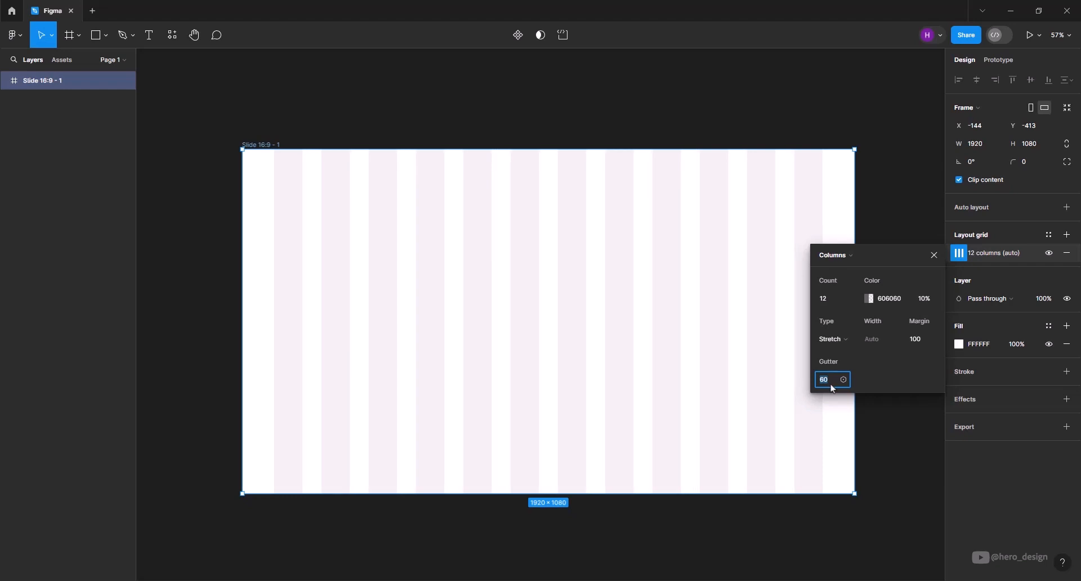
pyautogui.hotkey('shift', 'Down')
pyautogui.hotkey('shift', 'Down')
pyautogui.hotkey('shift', 'Down')
pyautogui.hotkey('shift', 'Down')
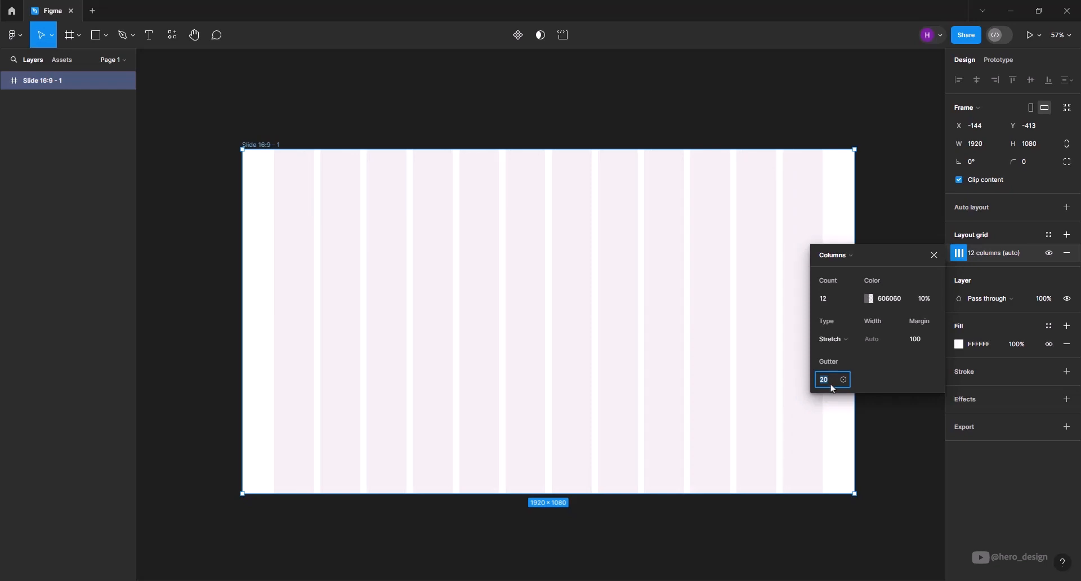
# Set the column grid's type to Center with a column width of 80.
pyautogui.click(844, 340)
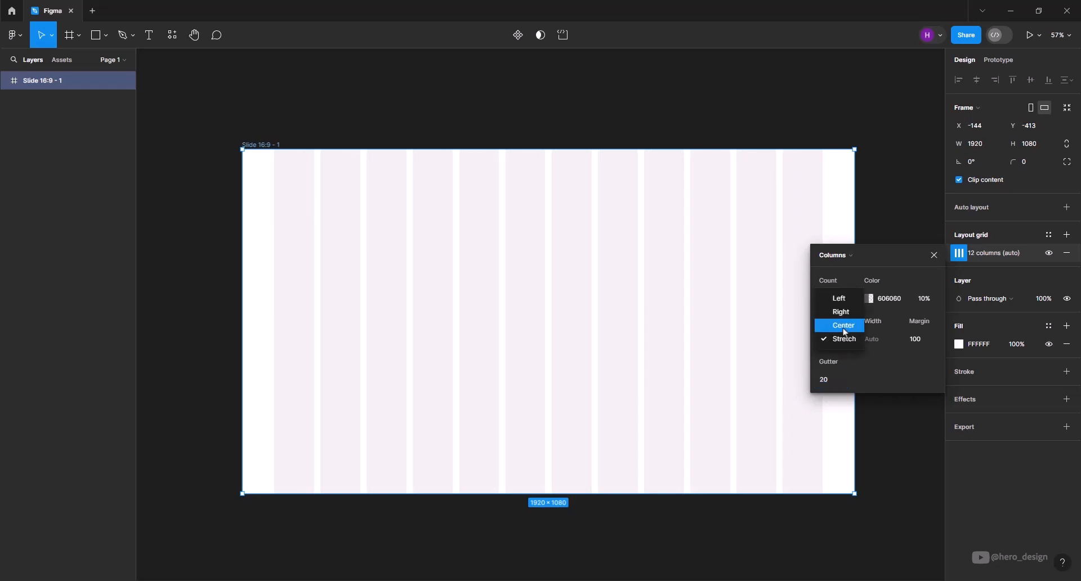
pyautogui.click(844, 326)
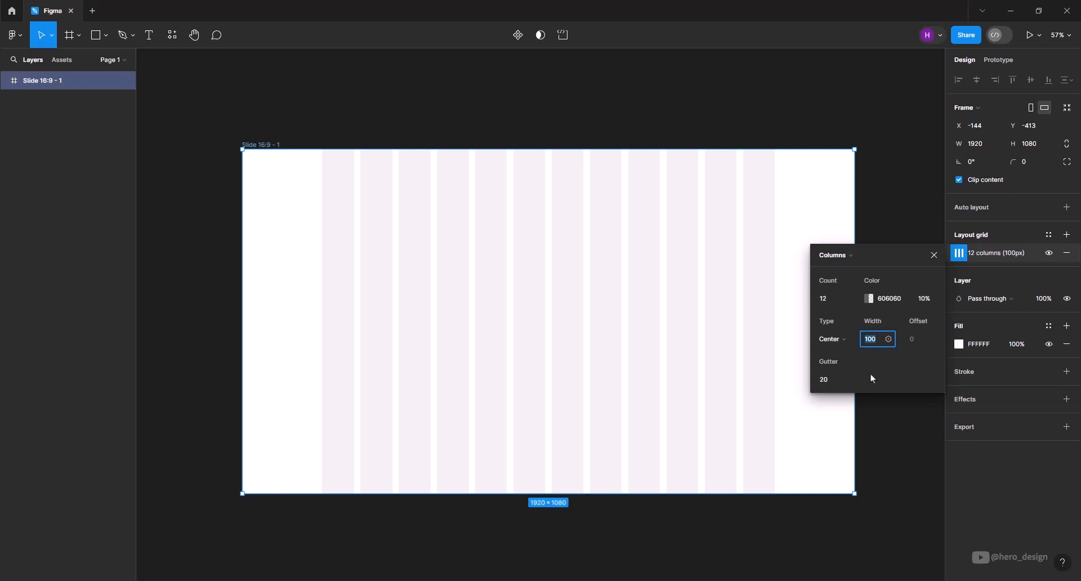
pyautogui.write('80')
pyautogui.press('Return')
# Try a gutter of 50 on the centred columns, and return it to 20.
pyautogui.click(829, 380)
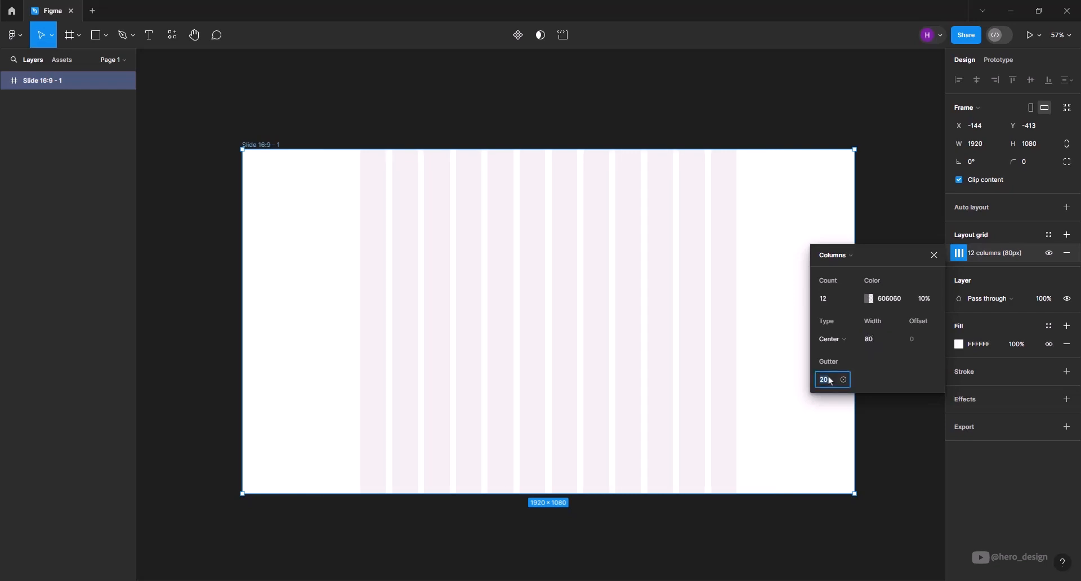
pyautogui.click(898, 381)
pyautogui.click(832, 381)
pyautogui.hotkey('shift', 'Up')
pyautogui.hotkey('shift', 'Up')
pyautogui.hotkey('shift', 'Up')
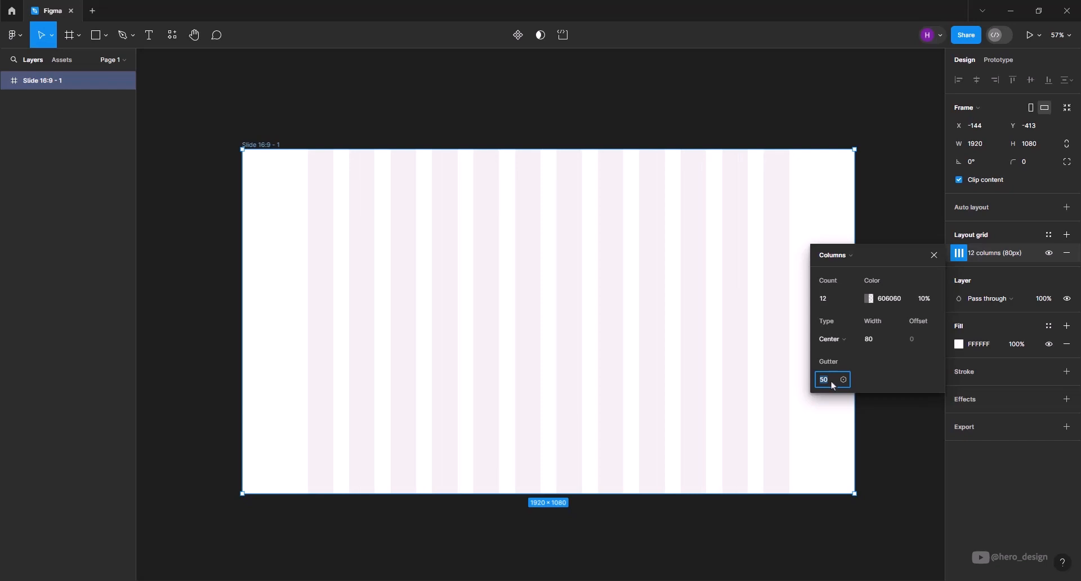
pyautogui.hotkey('shift', 'Down')
pyautogui.hotkey('shift', 'Down')
pyautogui.hotkey('shift', 'Down')
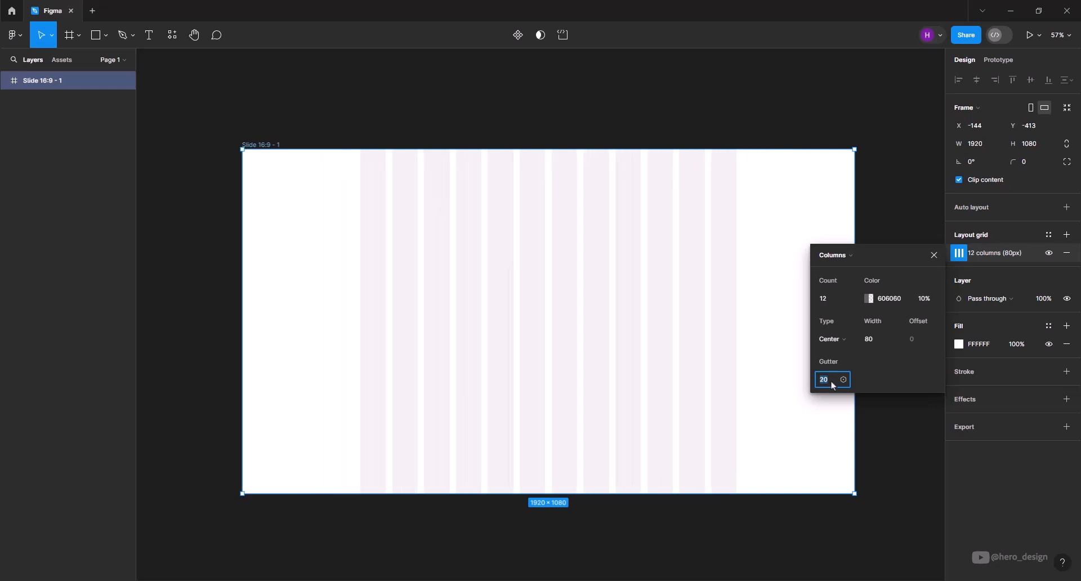
# Try the Right and Left types for the column grid, and switch back to Center.
pyautogui.click(833, 339)
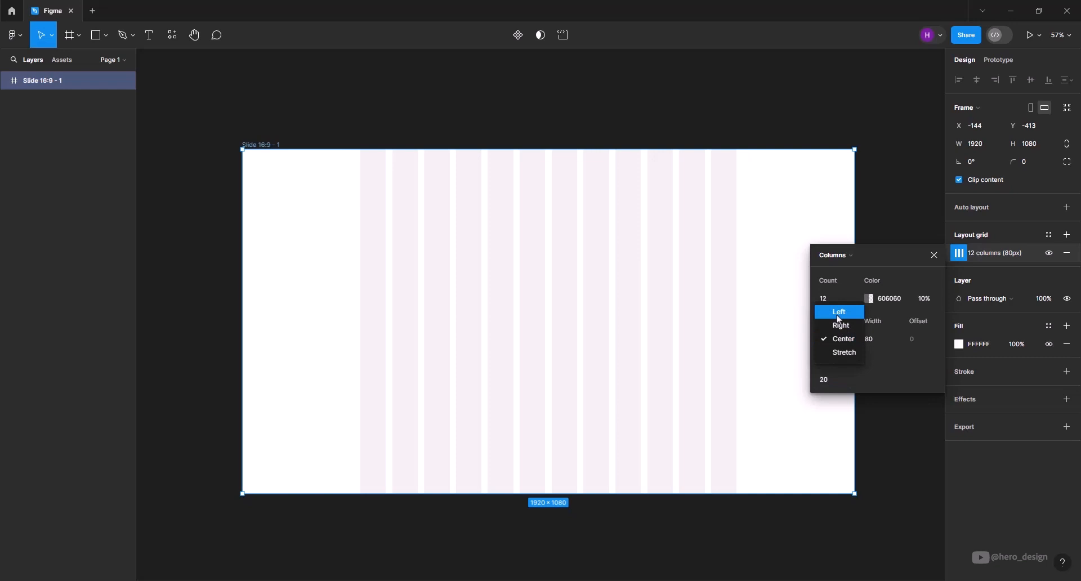
pyautogui.click(840, 325)
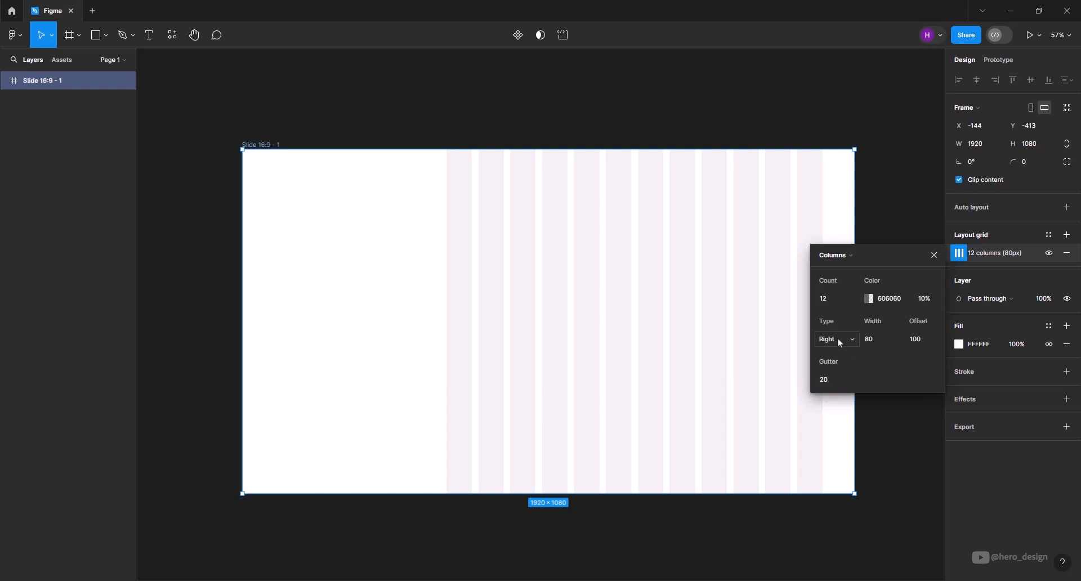
pyautogui.click(840, 341)
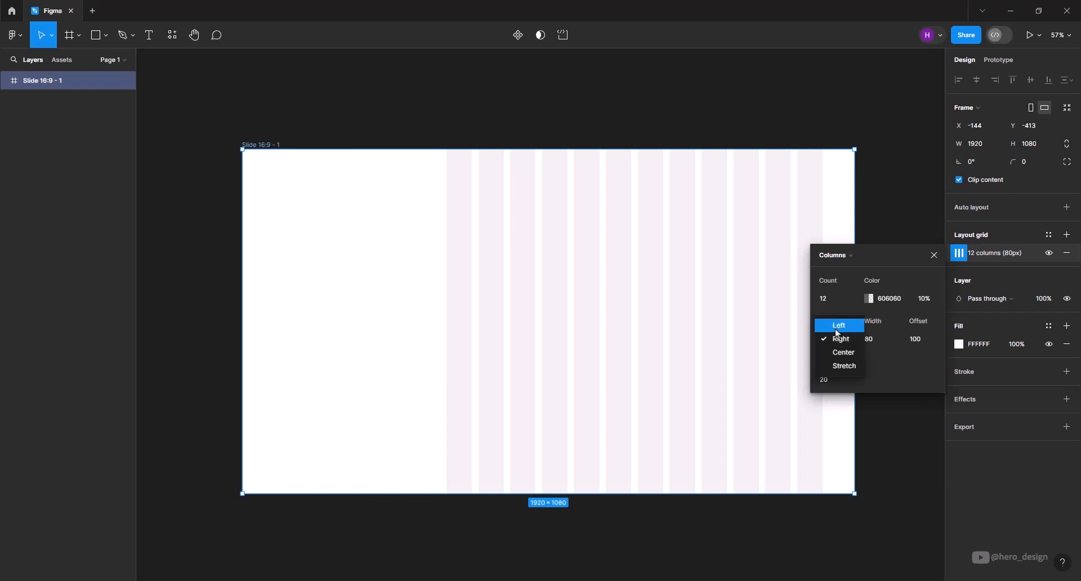
pyautogui.click(836, 329)
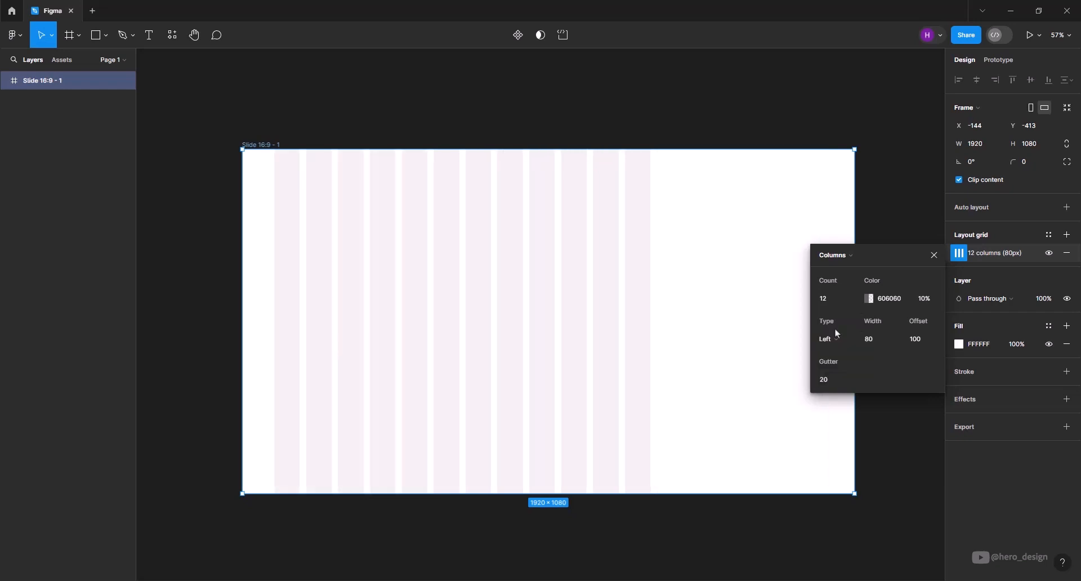
pyautogui.click(837, 336)
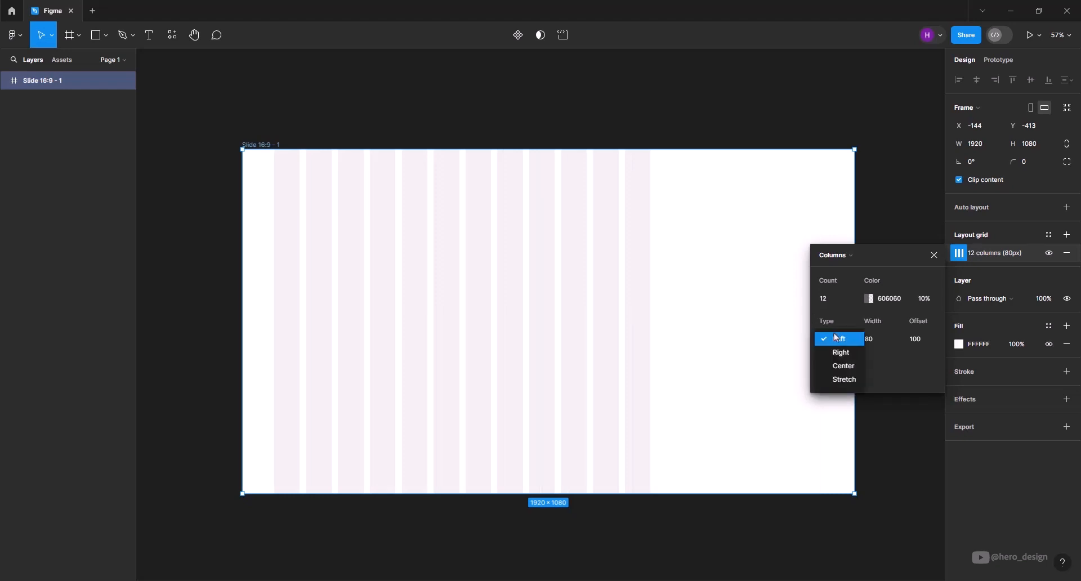
pyautogui.click(840, 365)
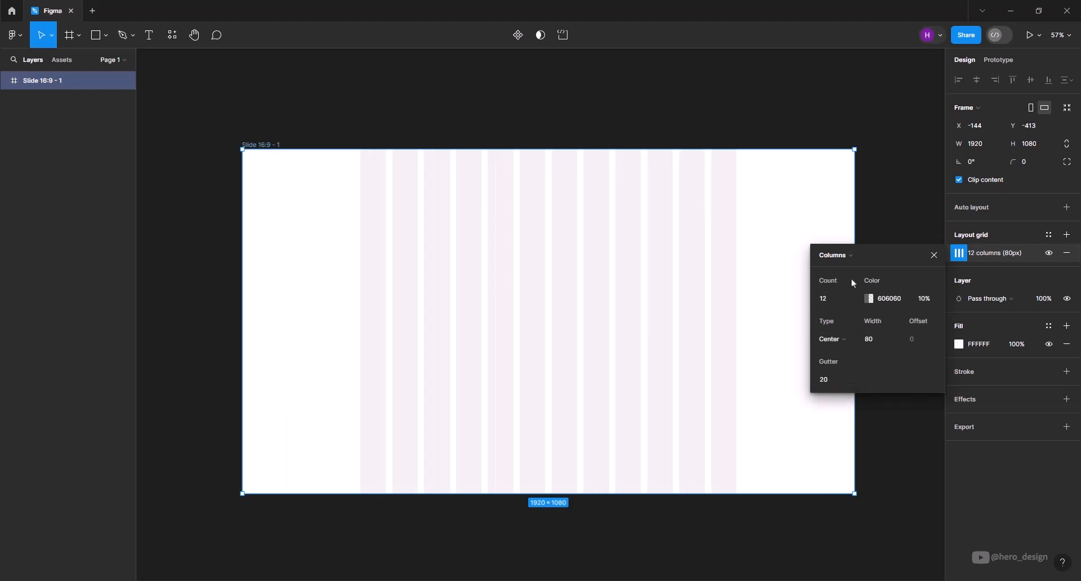
# Try changing the layout grid to rows, switch it back to columns and close its settings.
pyautogui.click(849, 259)
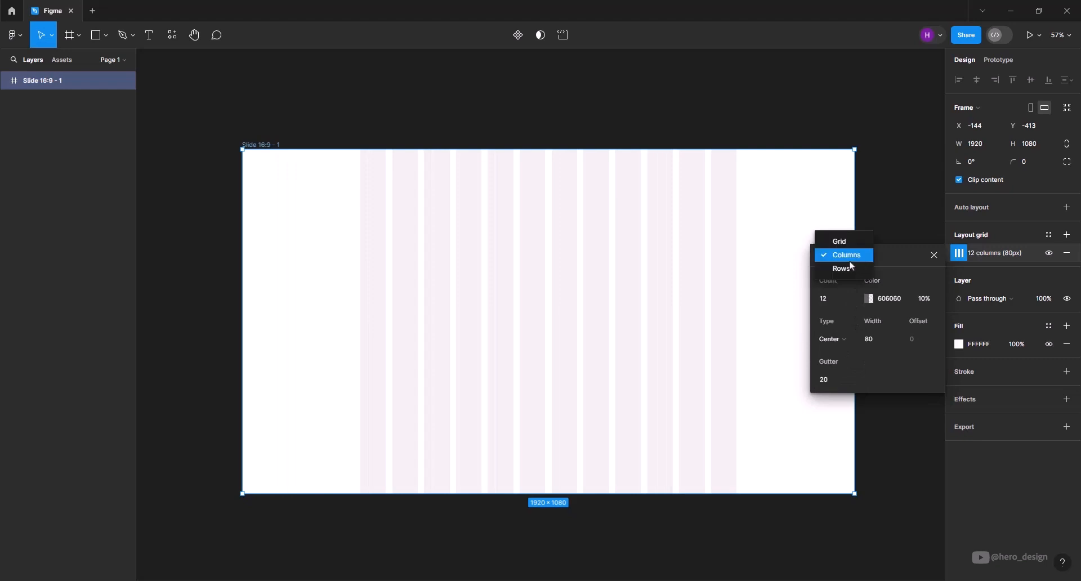
pyautogui.click(853, 269)
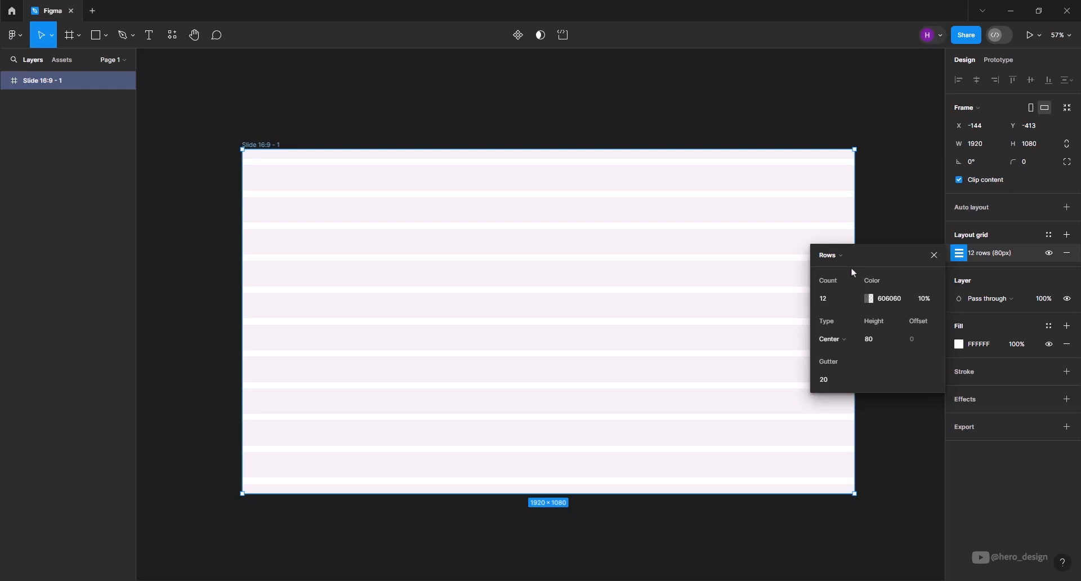
pyautogui.click(842, 258)
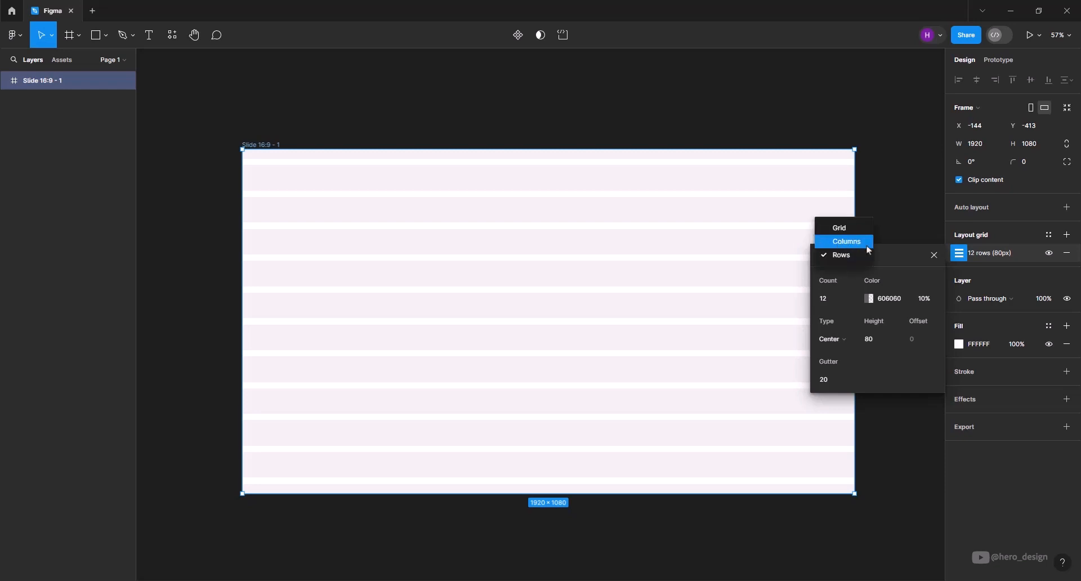
pyautogui.click(849, 242)
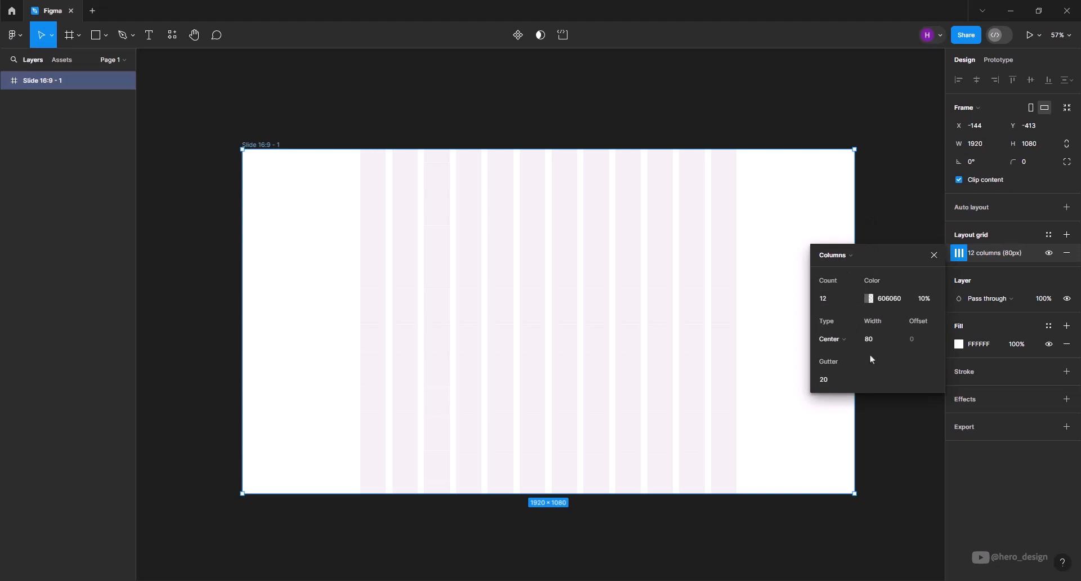
pyautogui.click(934, 255)
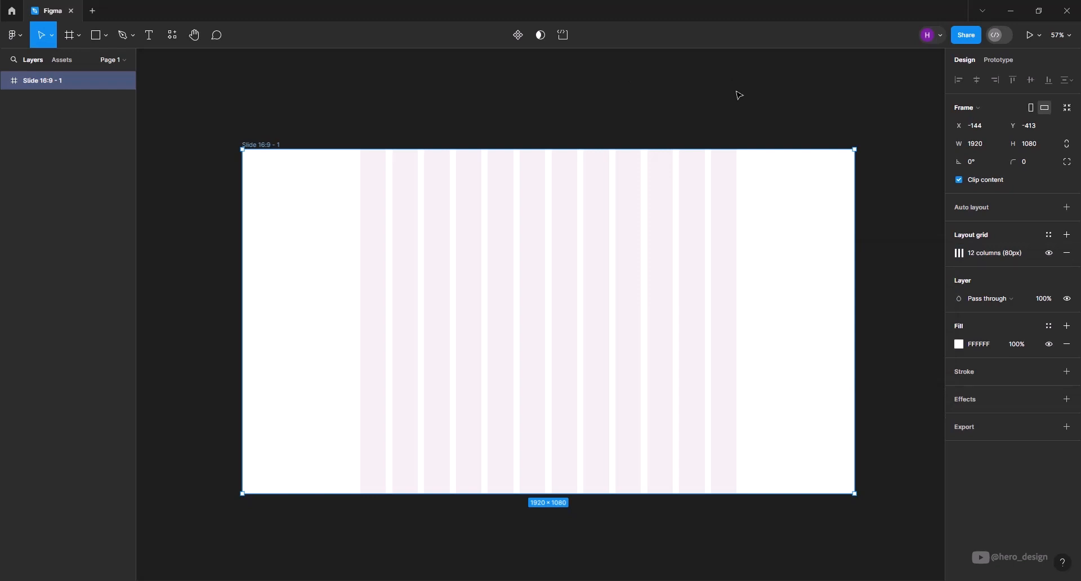
# Draw a rectangle of about 1180 × 120 across all 12 columns at the frame's top edge.
pyautogui.click(96, 35)
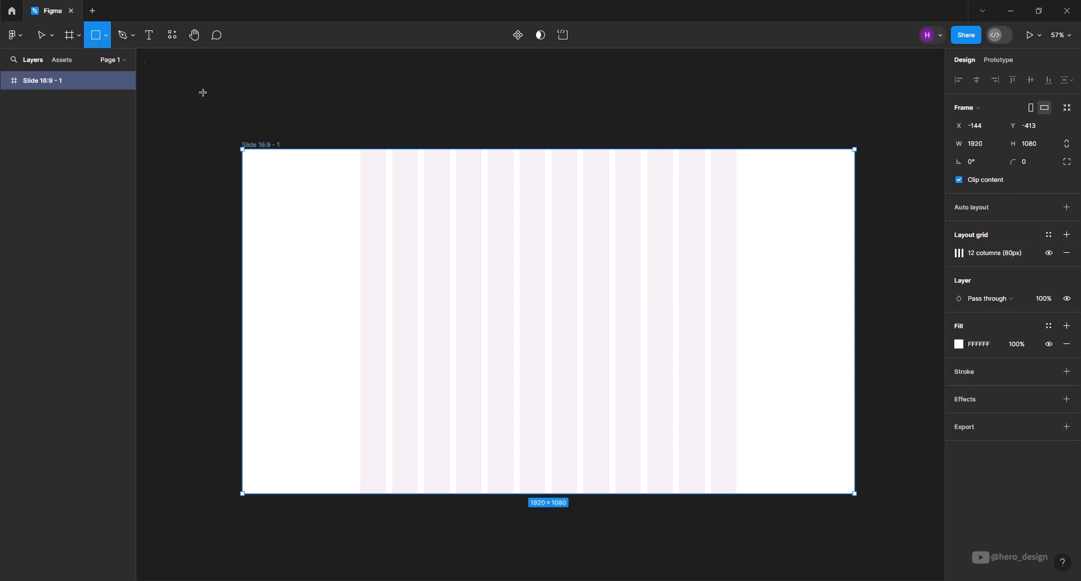
pyautogui.moveTo(361, 148); pyautogui.dragTo(737, 187)
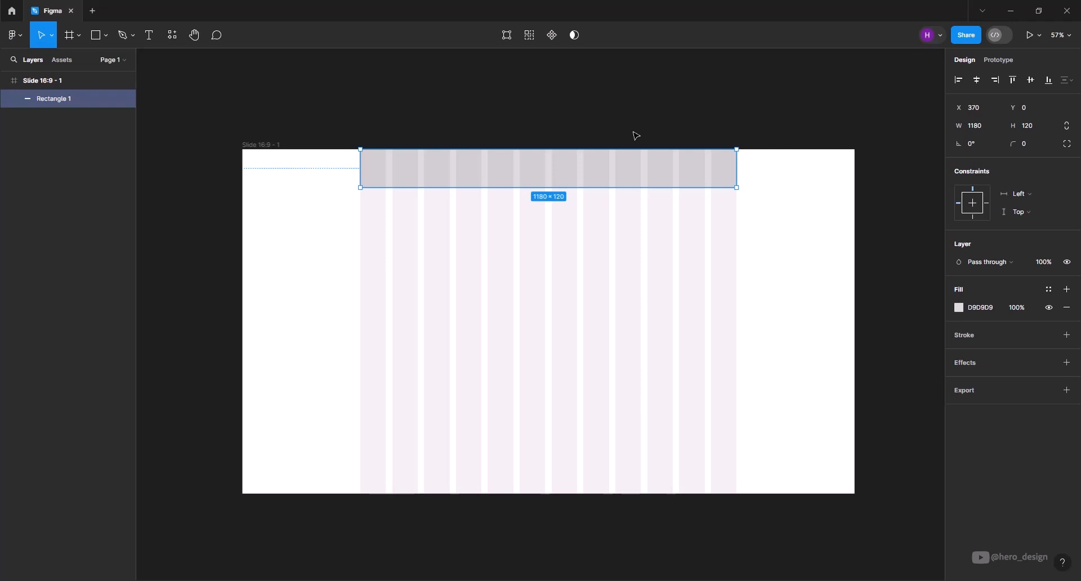
# Draw a square of about 279 × 279 over the first three columns, below the header rectangle.
pyautogui.click(97, 36)
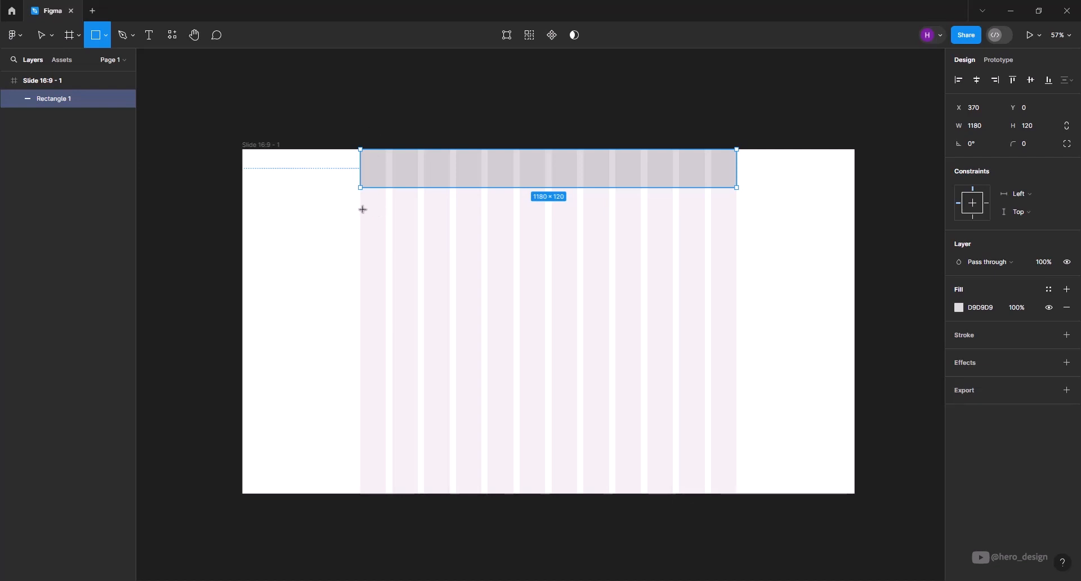
pyautogui.moveTo(361, 208); pyautogui.dragTo(446, 297)
pyautogui.scroll(5, 425, 236)
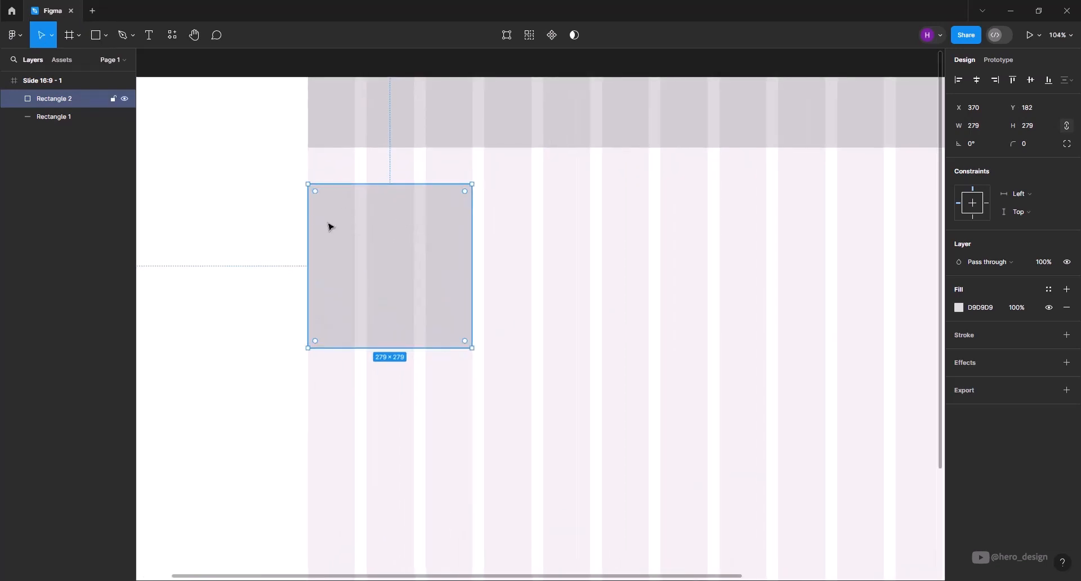
# Resize the square below the header to 280 × 281 so its sides meet the edges of the first three columns.
pyautogui.moveTo(472, 248); pyautogui.dragTo(472, 250)
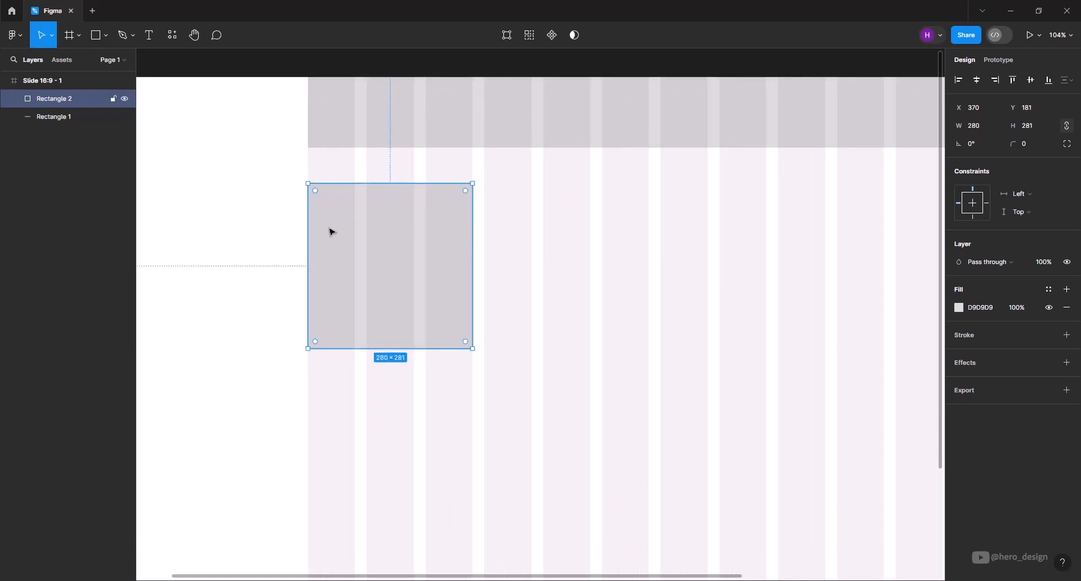
pyautogui.moveTo(307, 234)
pyautogui.mouseDown()
pyautogui.moveTo(293, 235)
pyautogui.moveTo(307, 234)
pyautogui.mouseUp()
# Duplicate the square three times in the same row at X 670, 970 and 1270, each copy spanning three columns, and deselect.
pyautogui.scroll(-5, 357, 260)
pyautogui.scroll(1, 440, 265)
pyautogui.scroll(2, 423, 249)
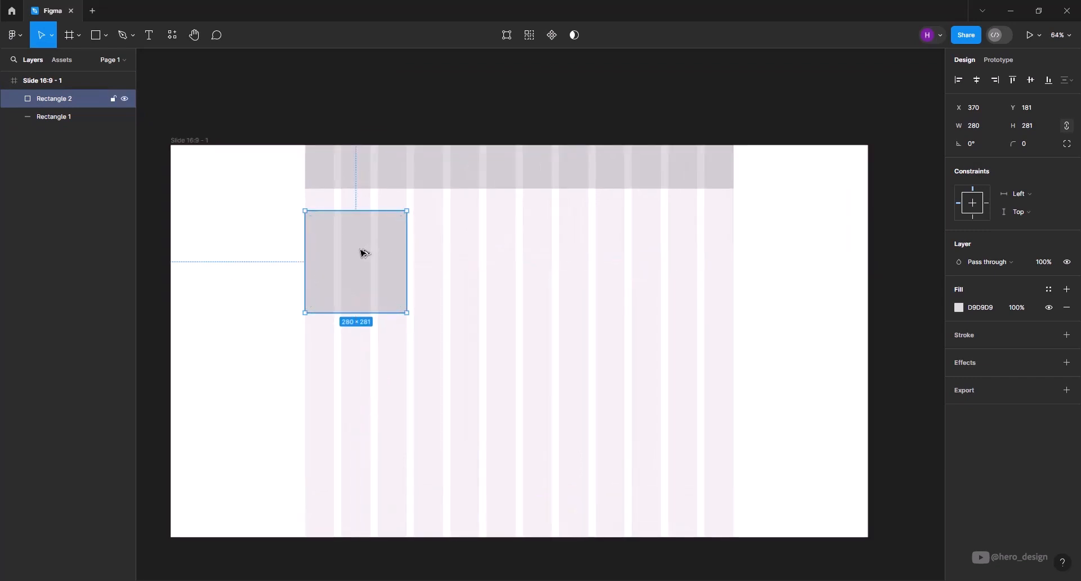
pyautogui.moveTo(363, 253); pyautogui.dragTo(473, 255)
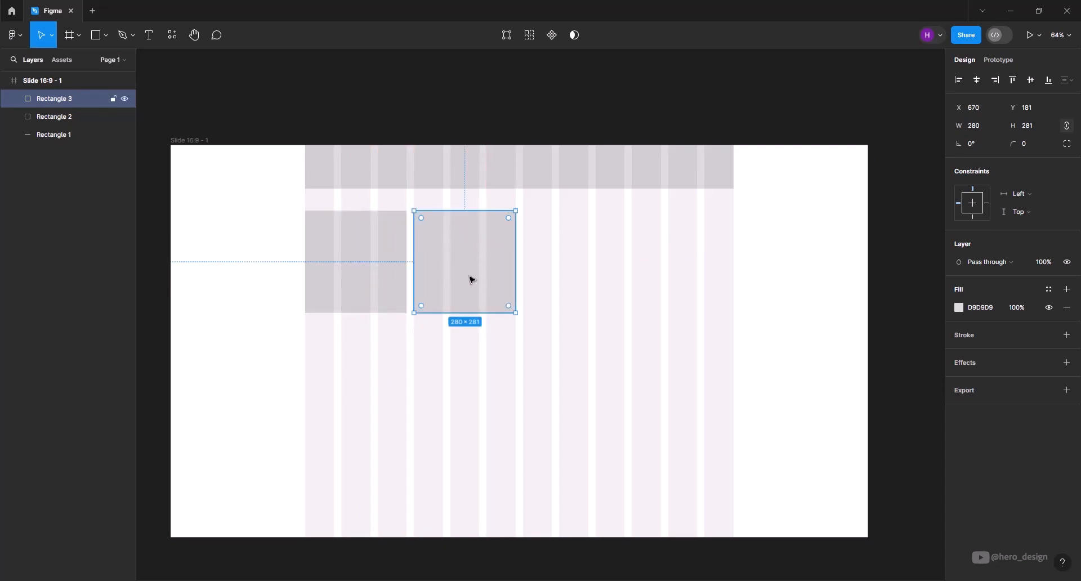
pyautogui.hotkey('ctrl', 'd')
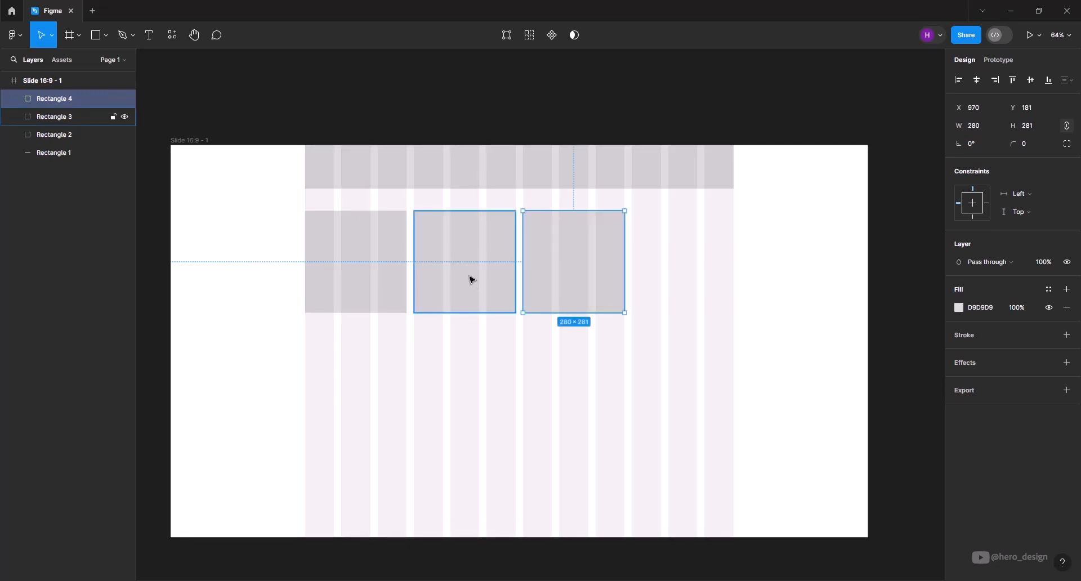
pyautogui.hotkey('ctrl', 'd')
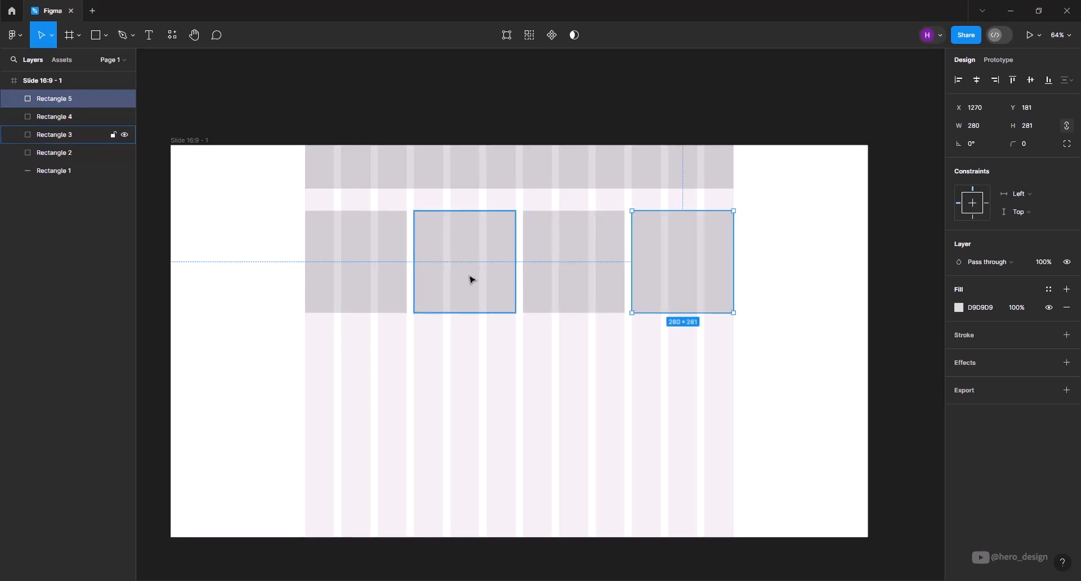
pyautogui.click(900, 326)
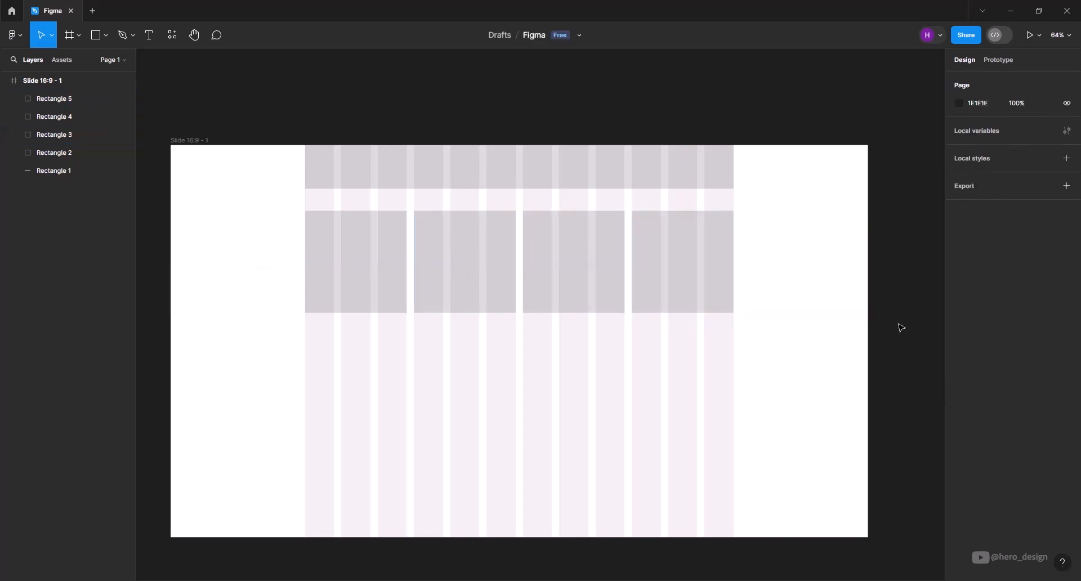